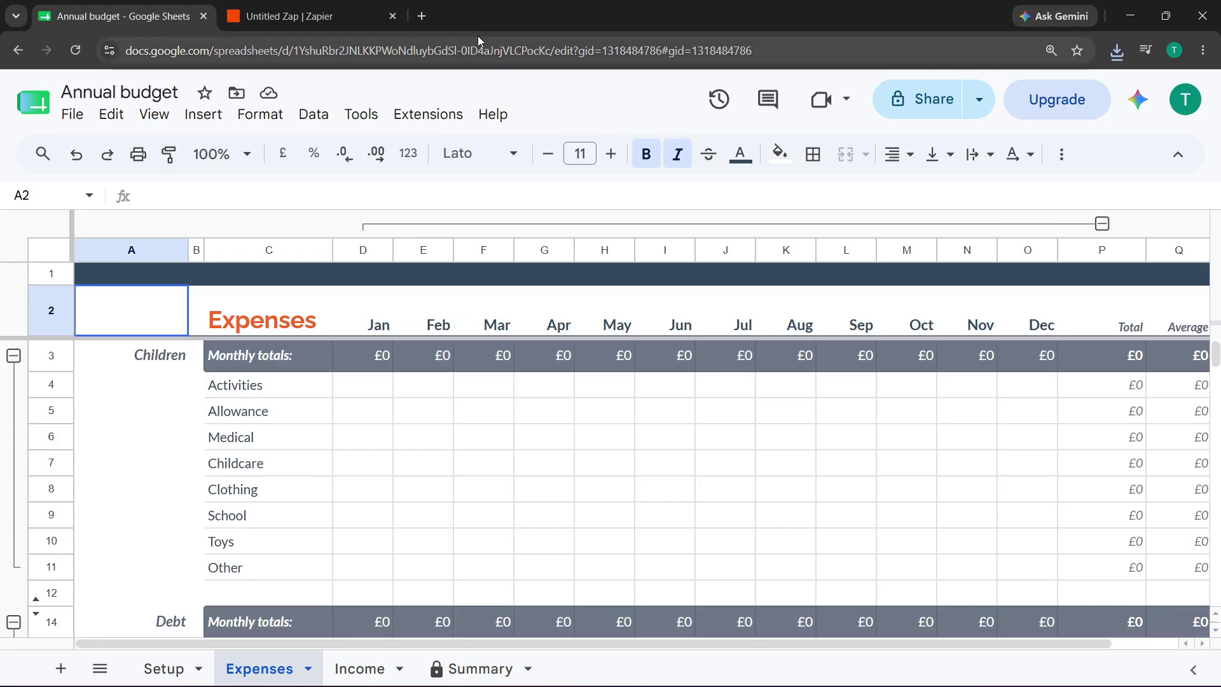
- Switch from the Annual budget spreadsheet to the Zapier draft and open the Google Sheets trigger's configuration
left_click(352, 10)
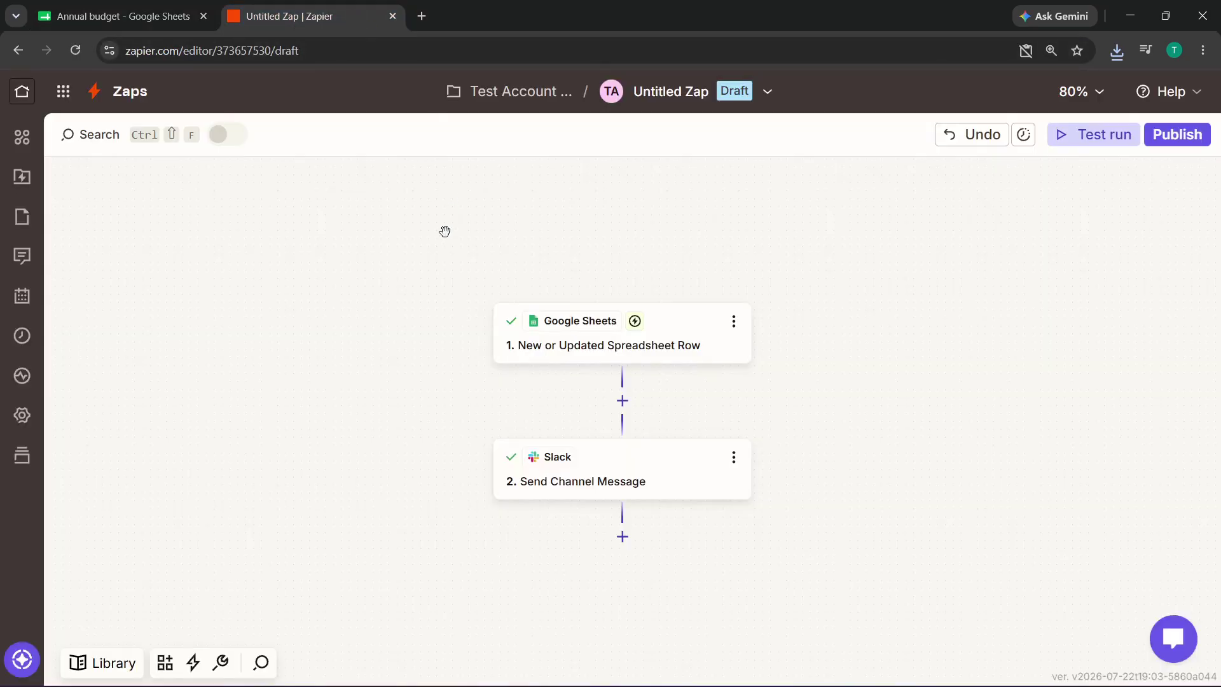
key("ctrl+shift+Tab")
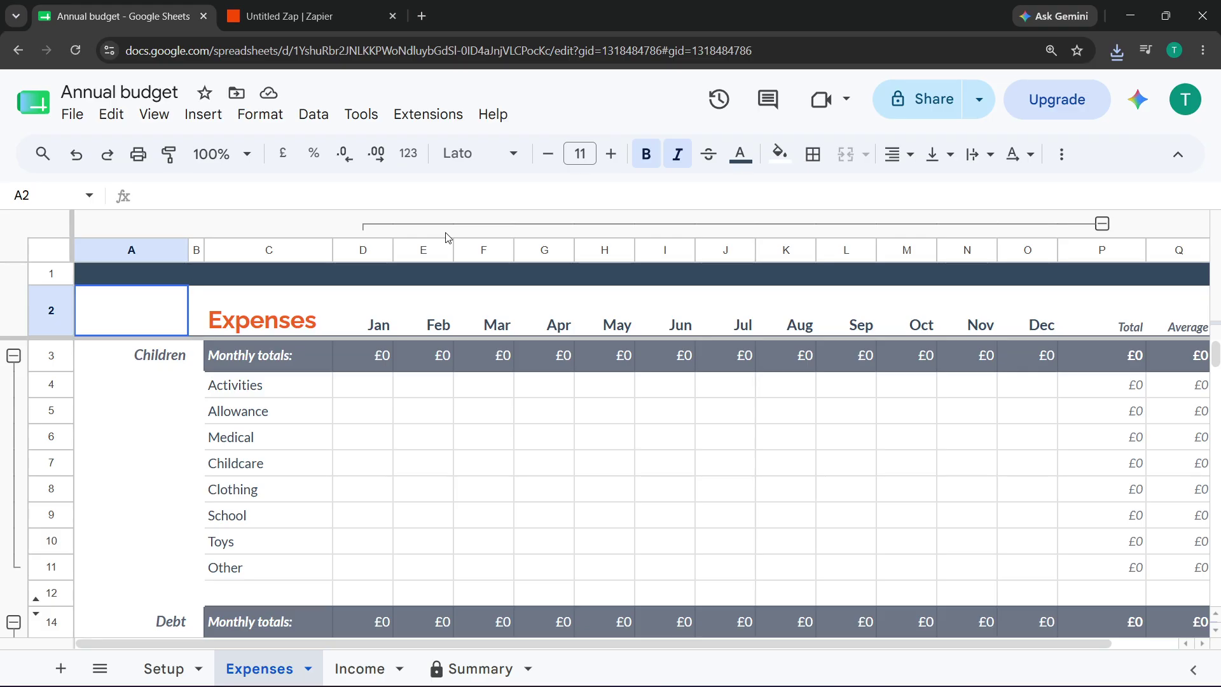
key("ctrl+Tab")
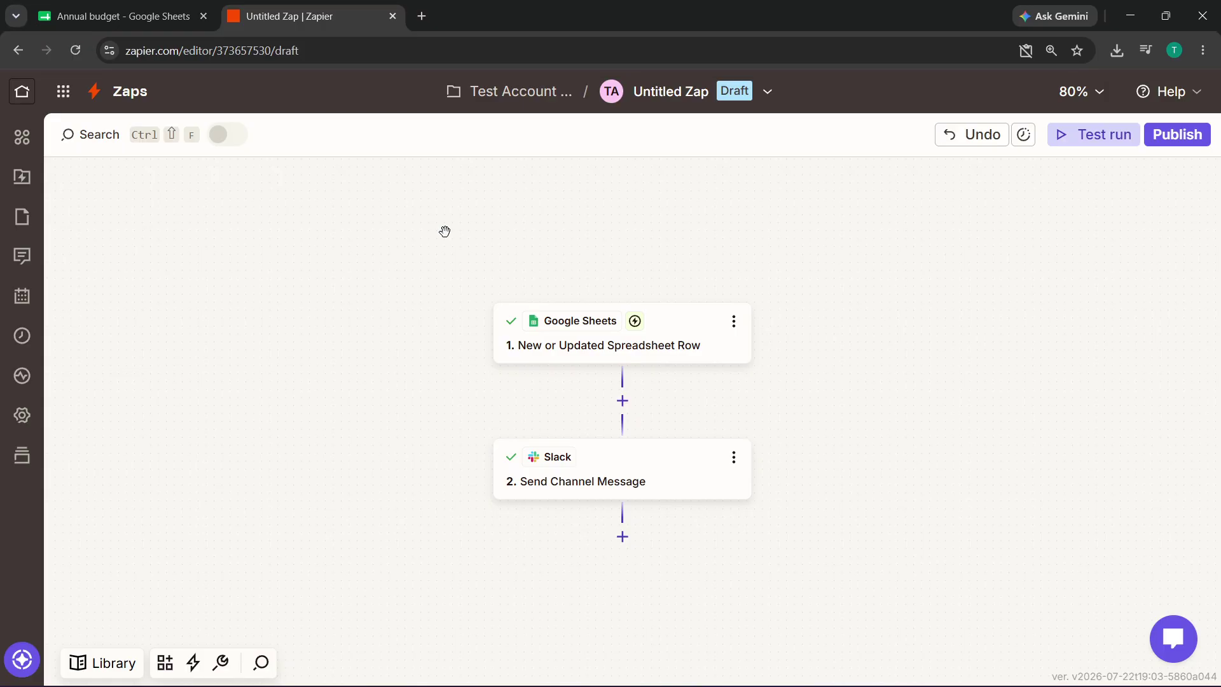
left_click(672, 310)
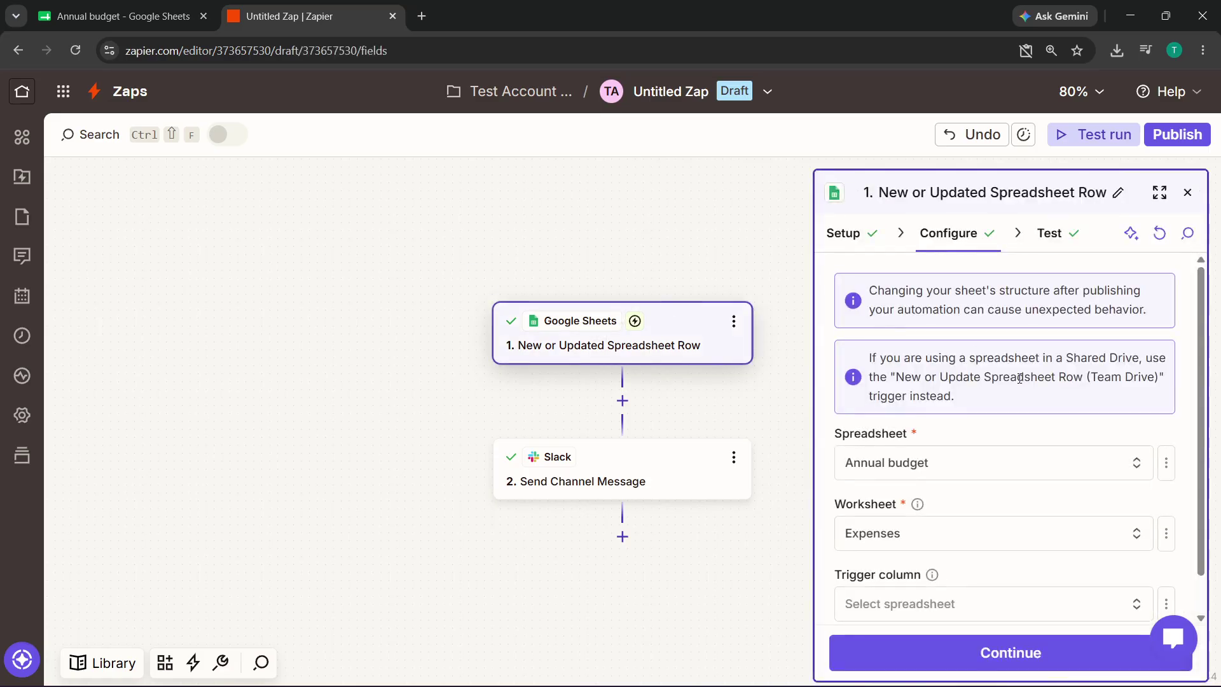
right_click(926, 460)
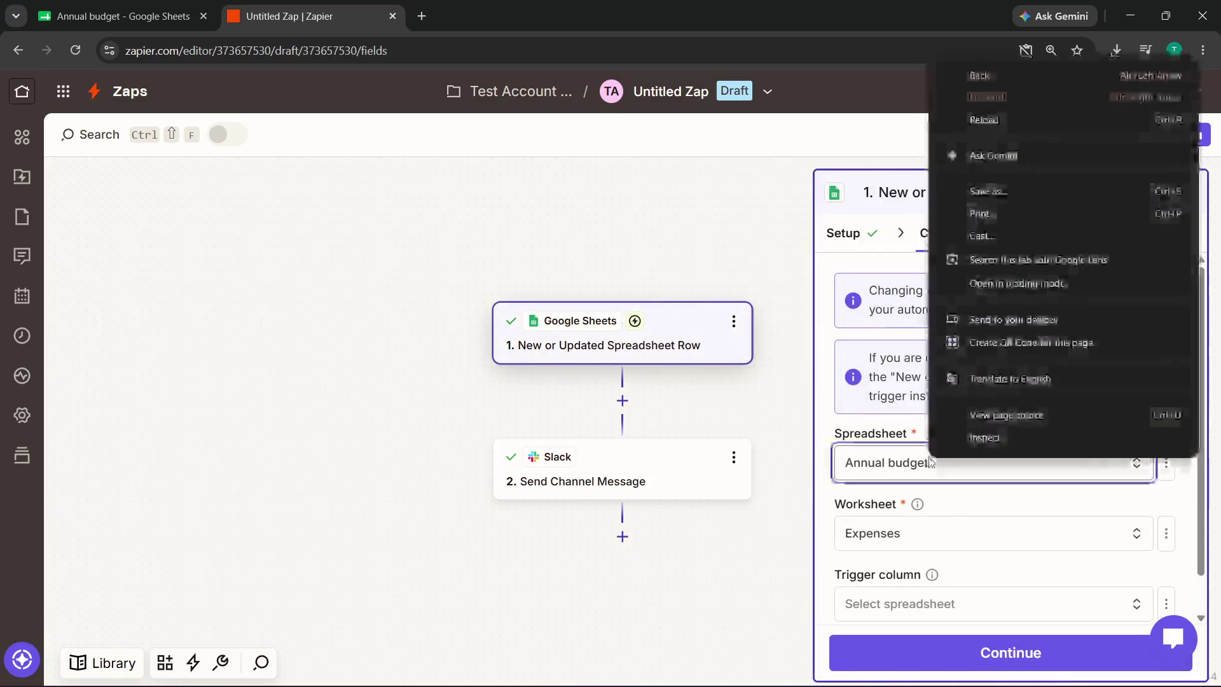
left_click(870, 436)
left_click(951, 467)
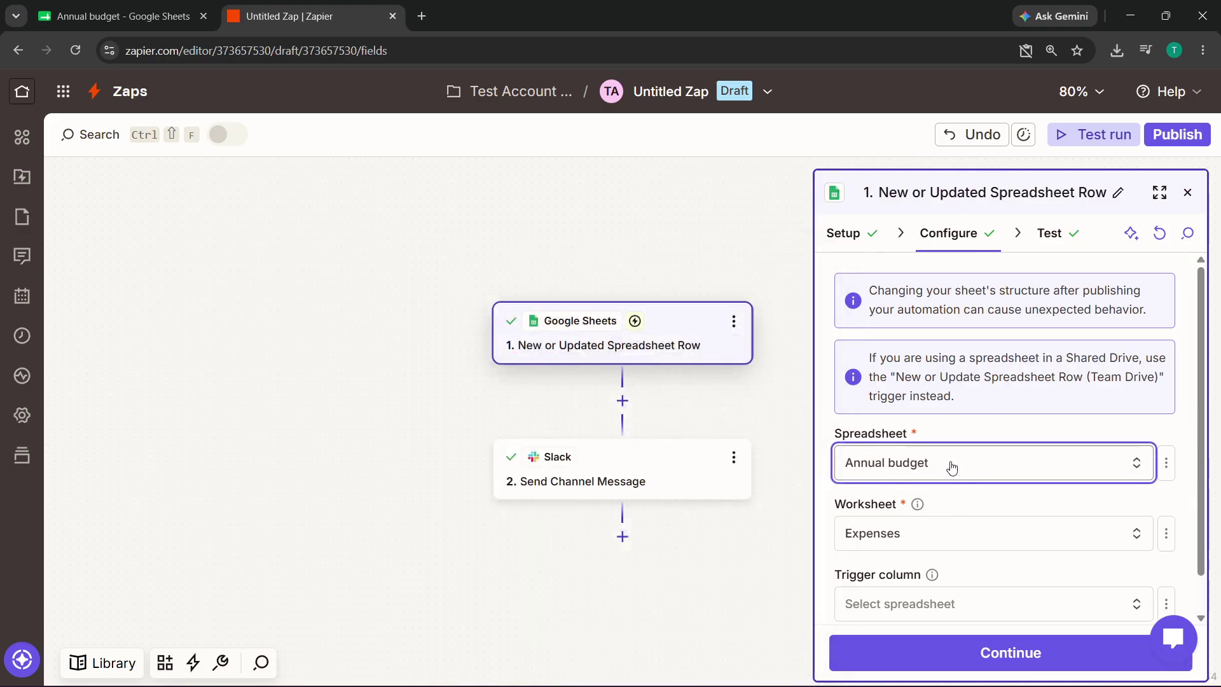
- Review the Google Sheets trigger's setup, including the available accounts
left_click(862, 233)
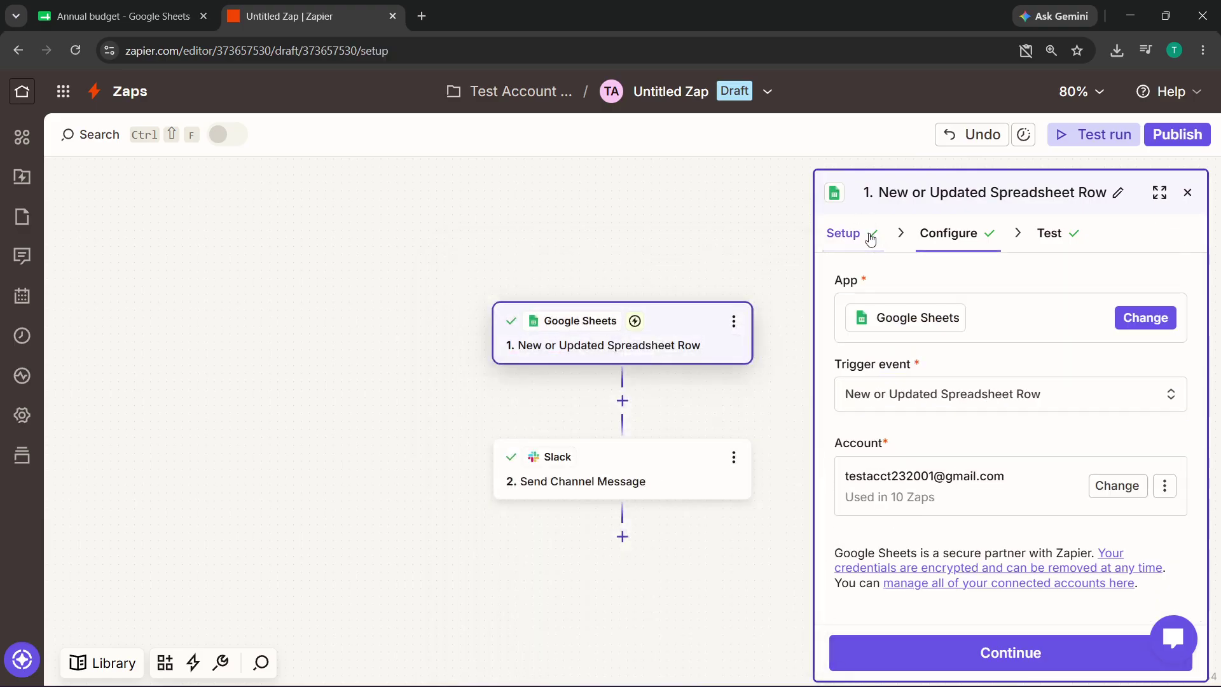
left_click(903, 481)
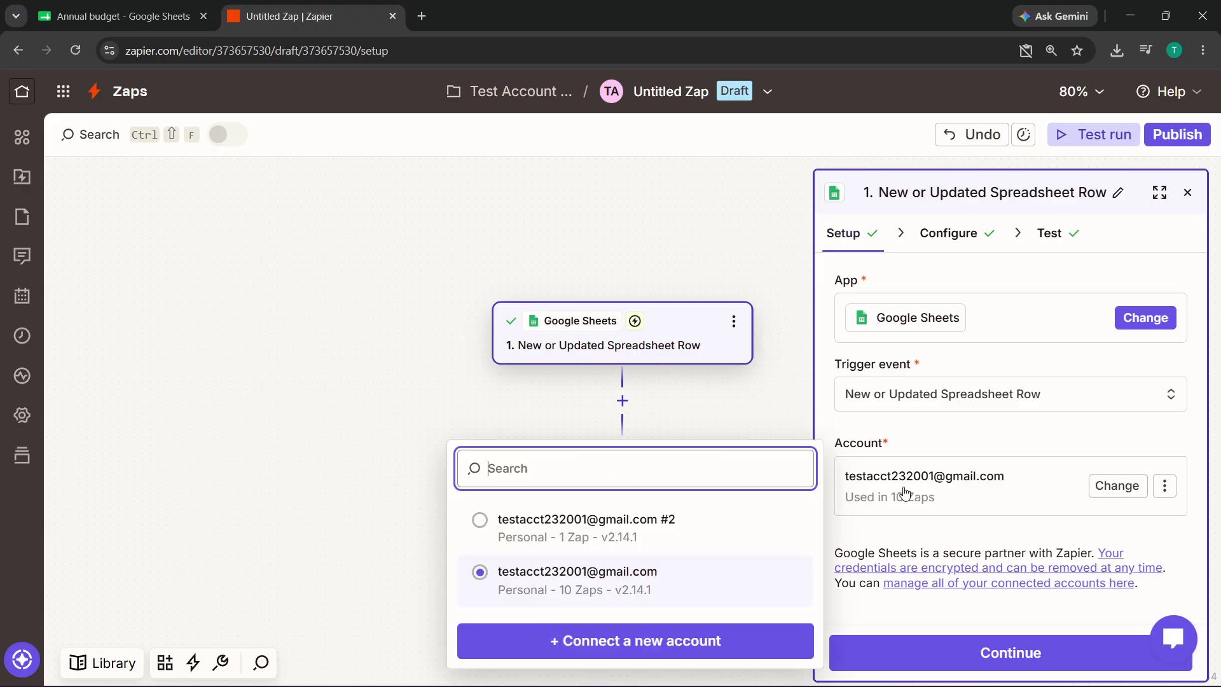
left_click(978, 445)
left_click(963, 467)
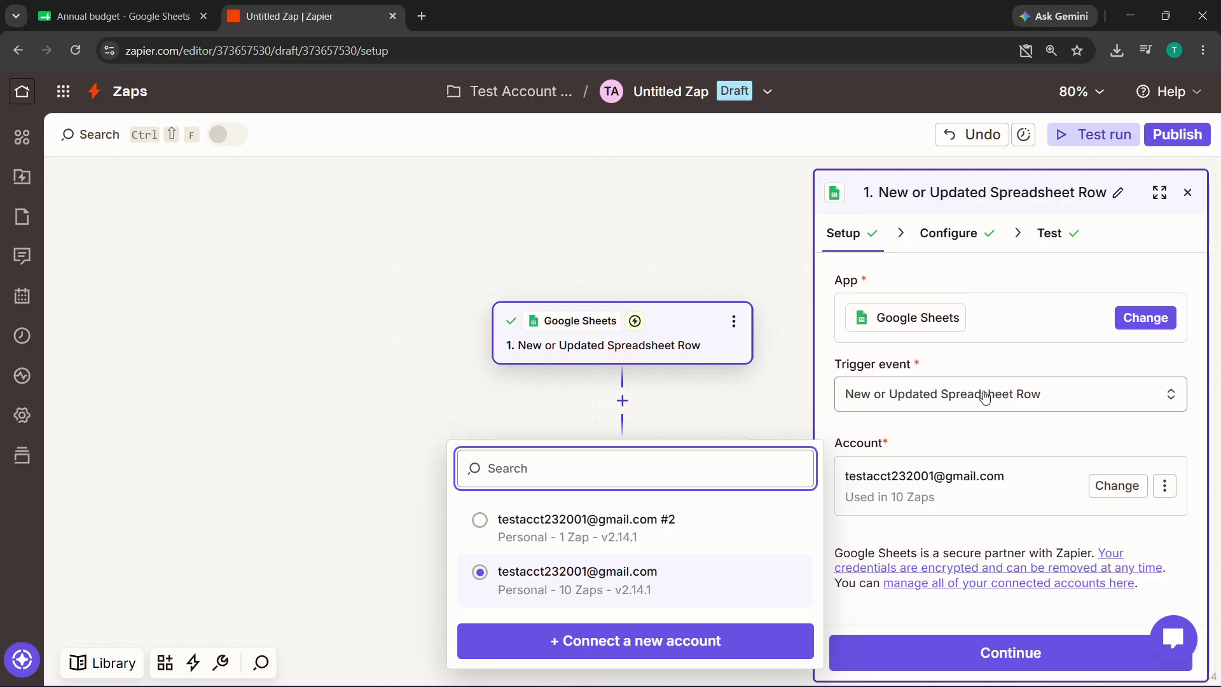
left_click(949, 349)
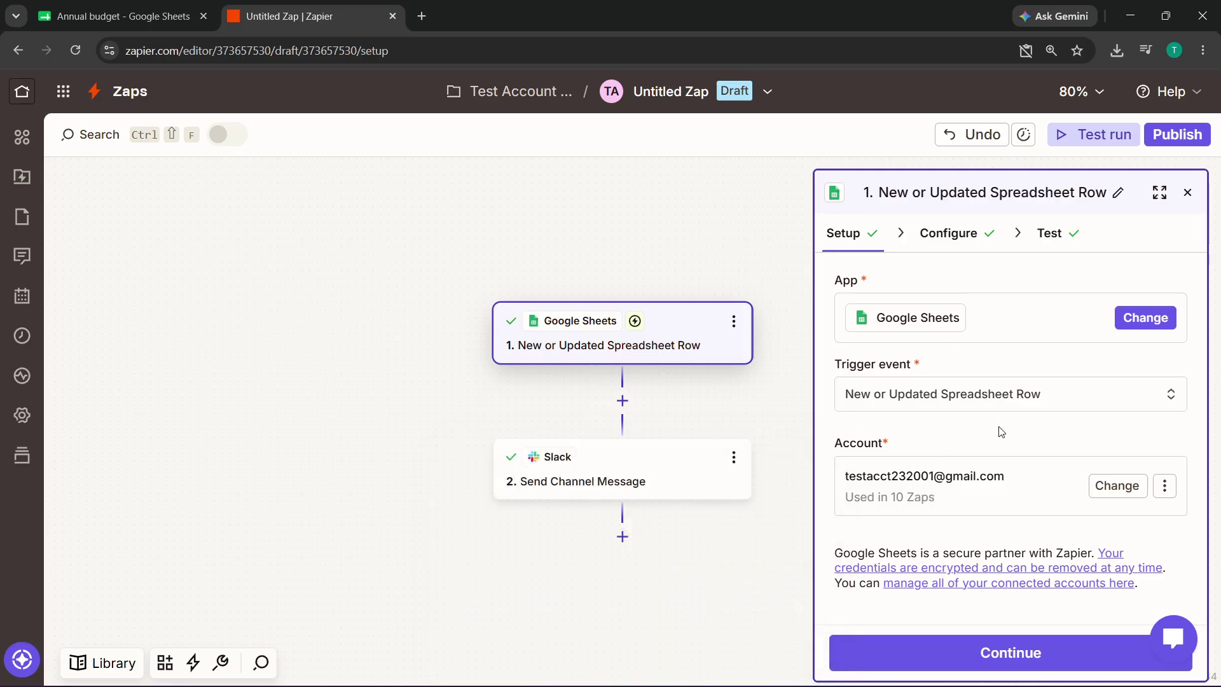
- Review the Google Sheets trigger's test records and its available spreadsheet and worksheet choices
left_click(942, 253)
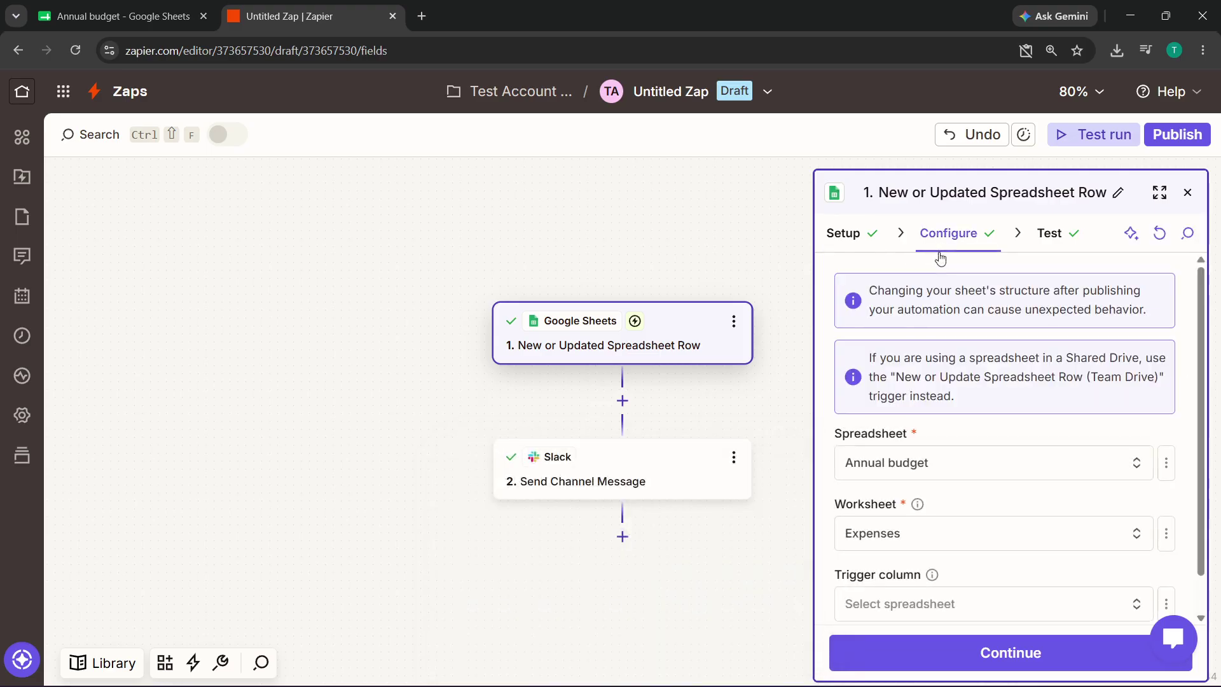
left_click(873, 235)
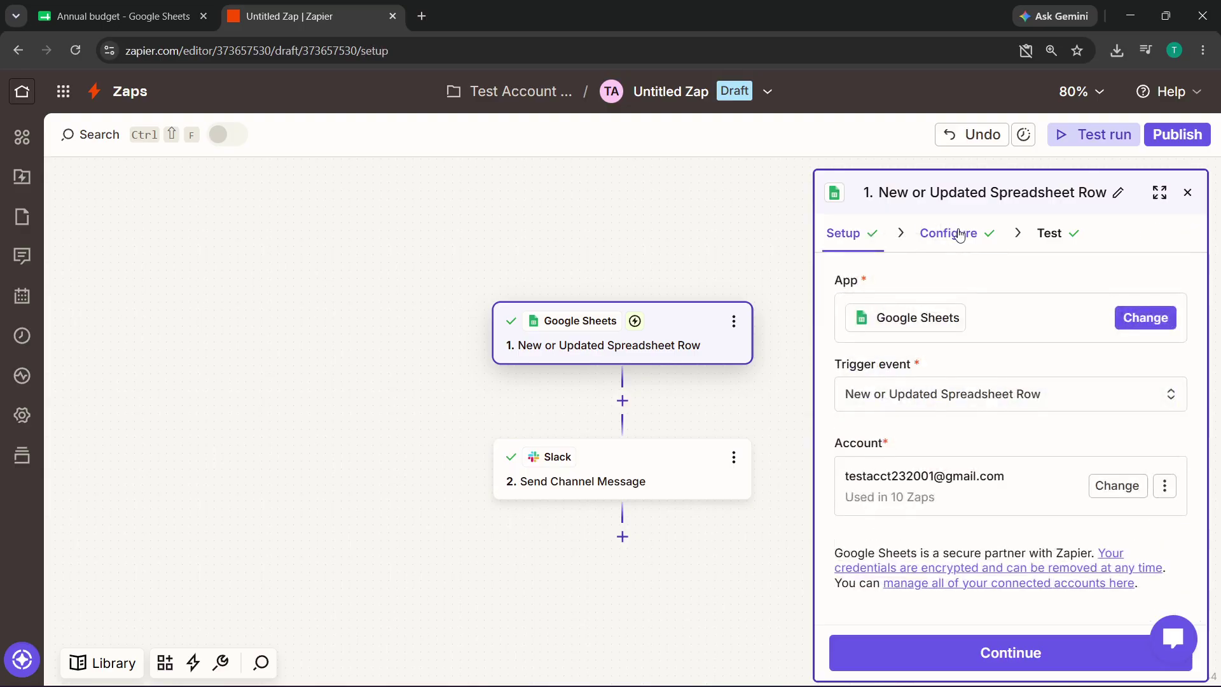
left_click(1052, 248)
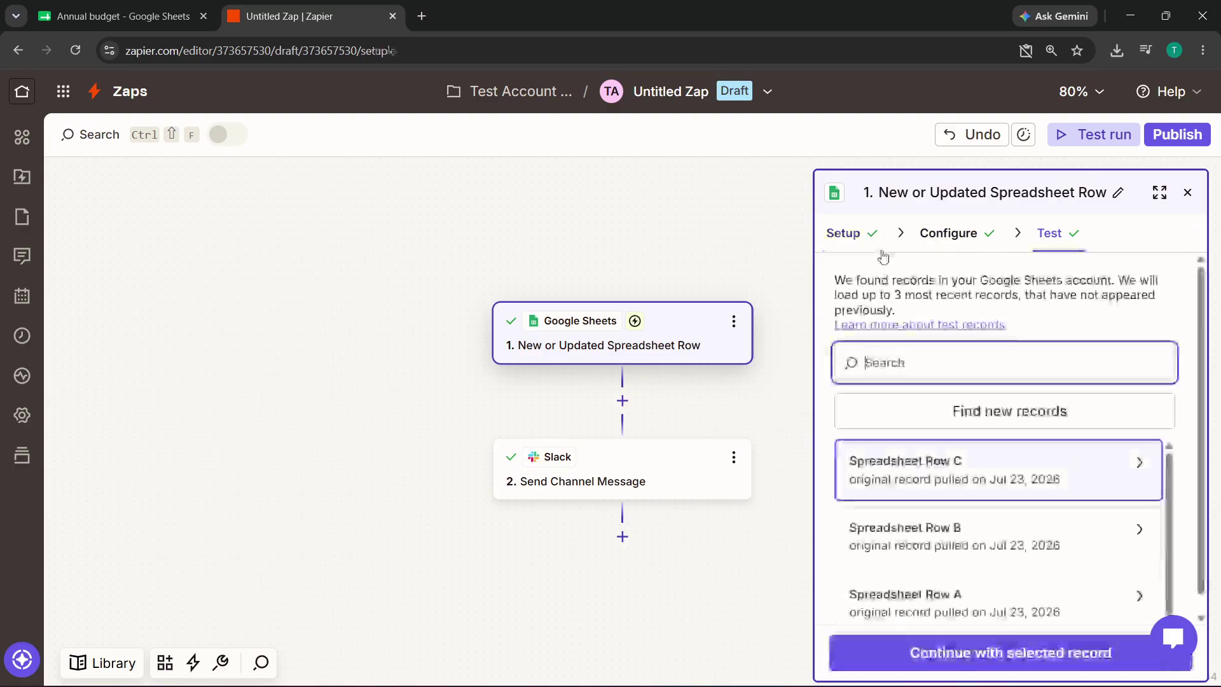
left_click(961, 237)
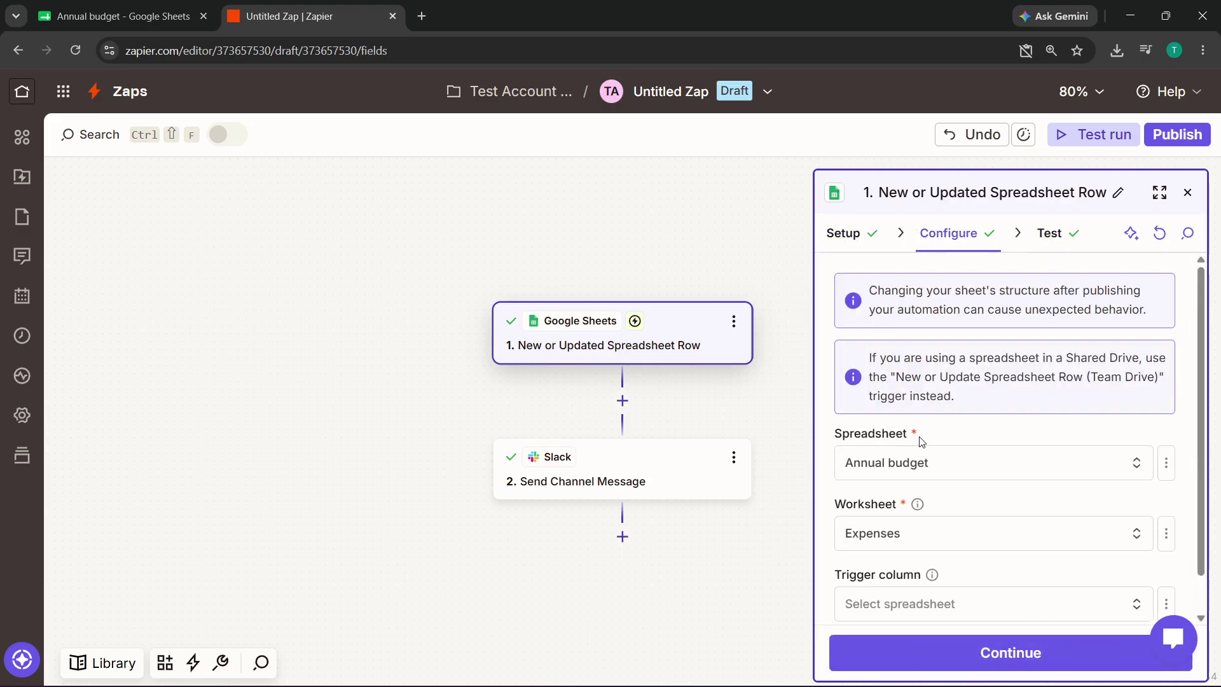
scroll(925, 440, "down", 1)
left_click(935, 436)
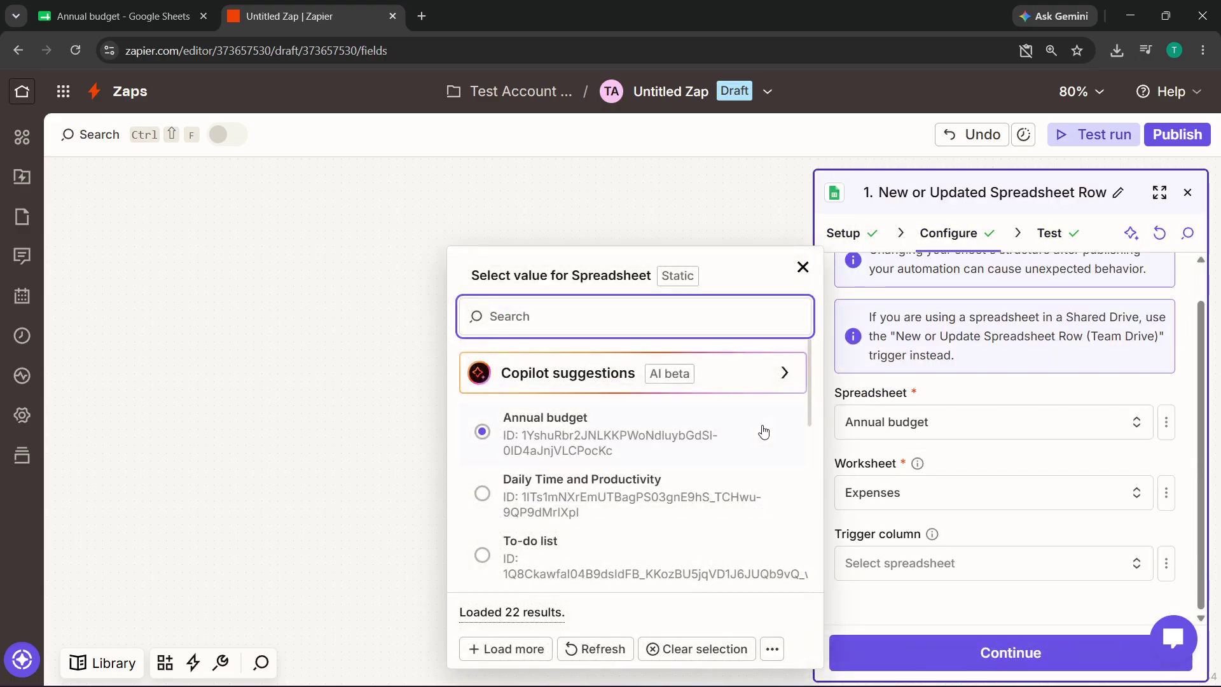
left_click(929, 493)
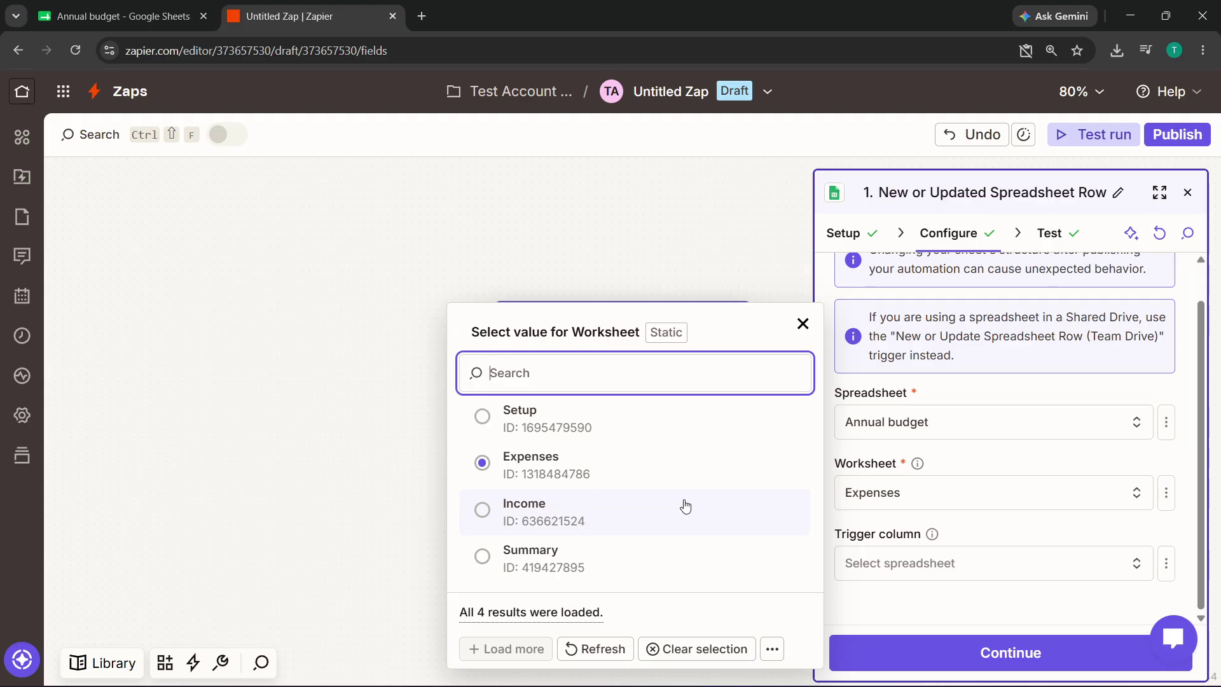
left_click(964, 410)
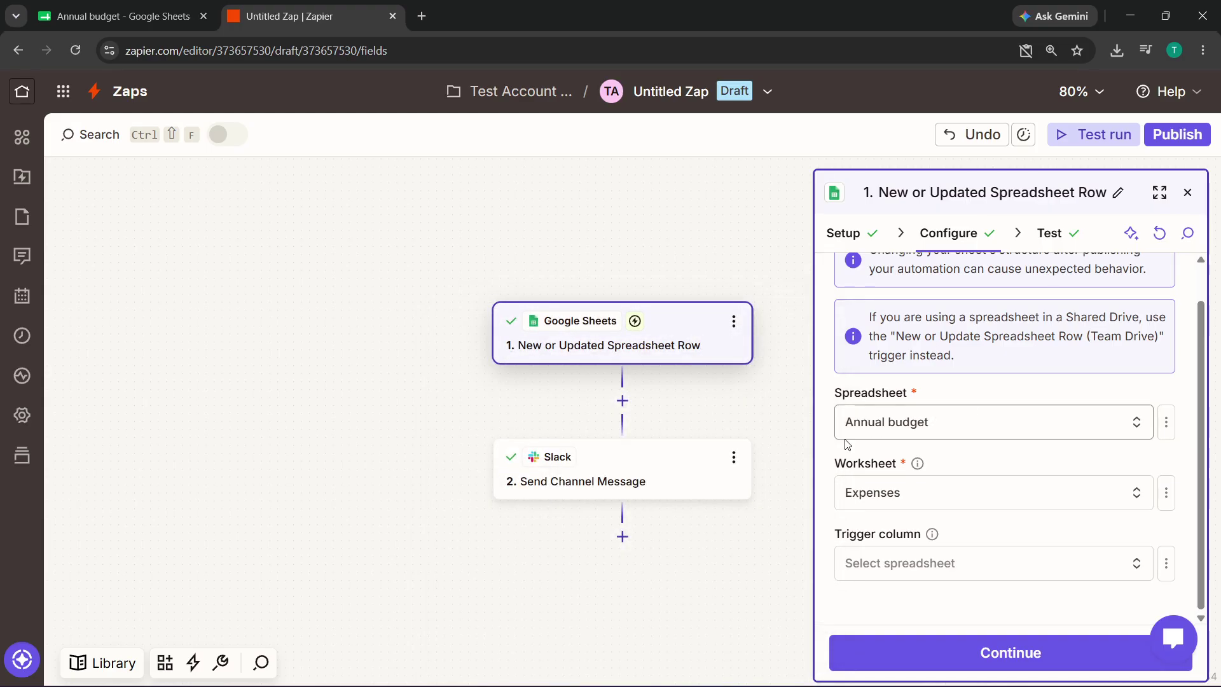
- Replace the Slack action's app with Microsoft Teams and set its action event to Create Channel
left_click(638, 470)
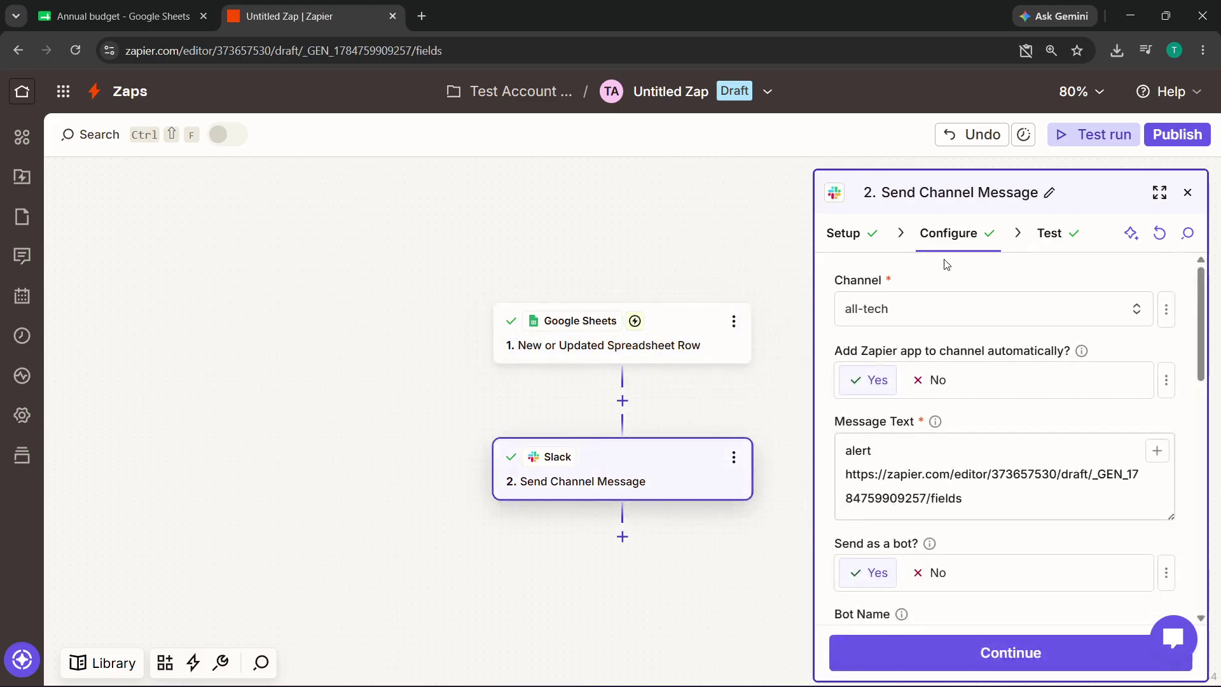
left_click(881, 234)
left_click(1145, 317)
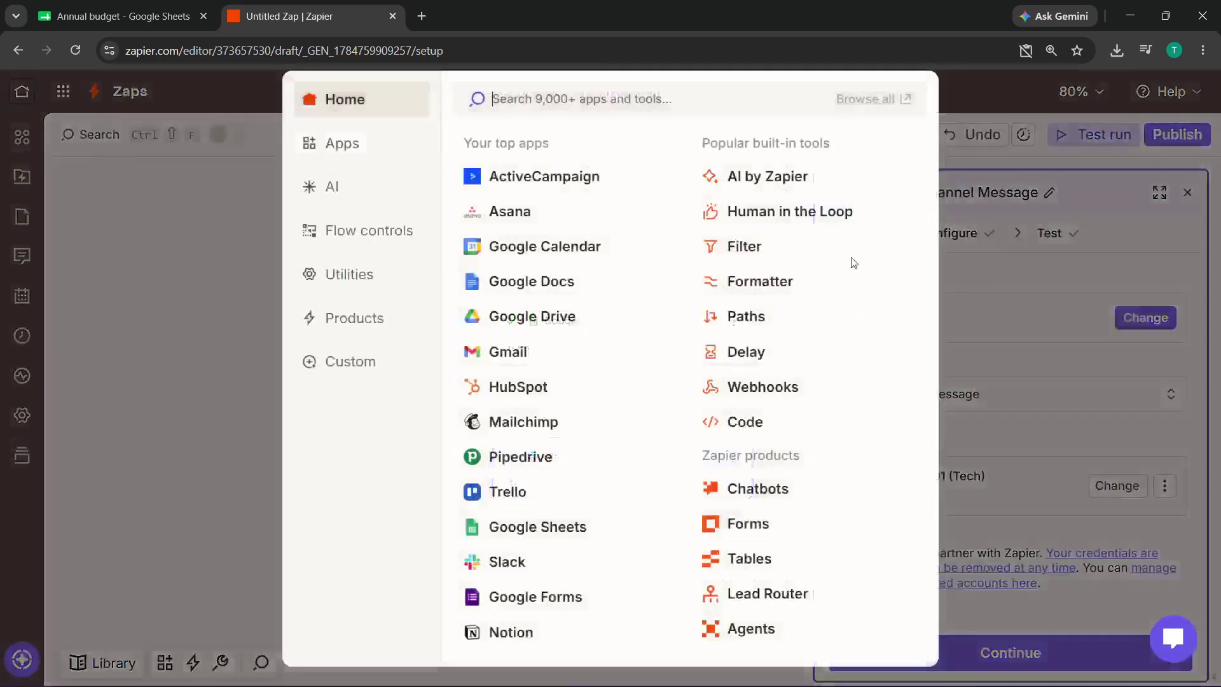
type("mi")
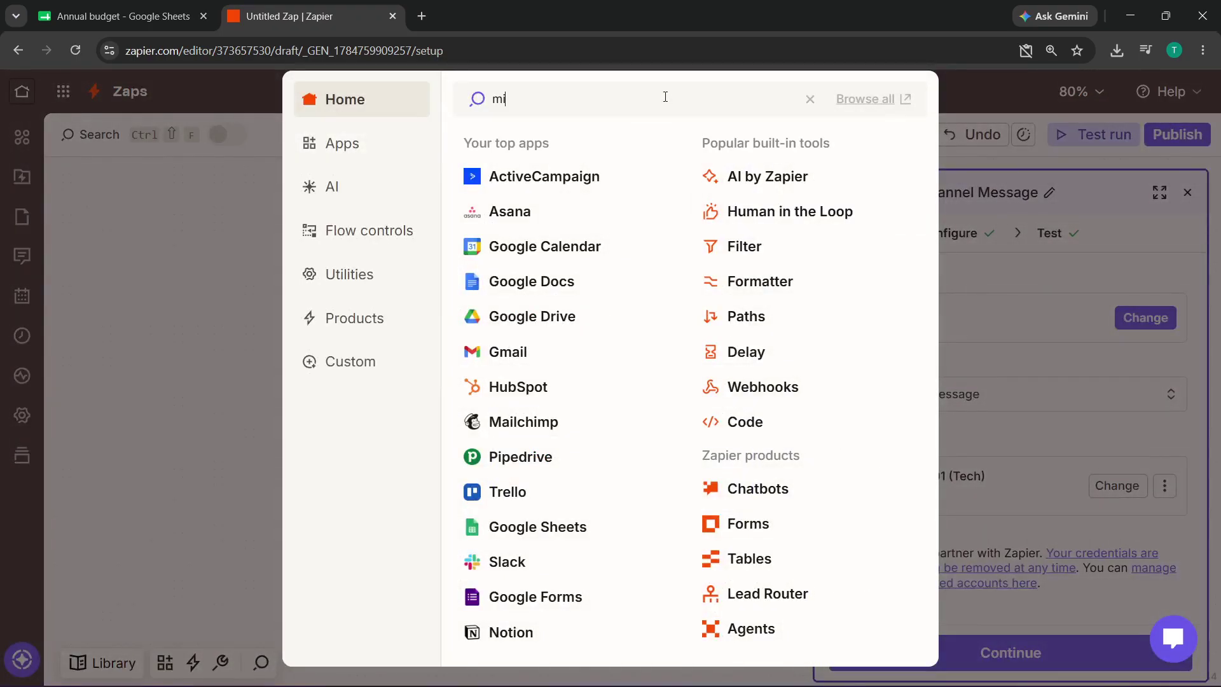
type("cros")
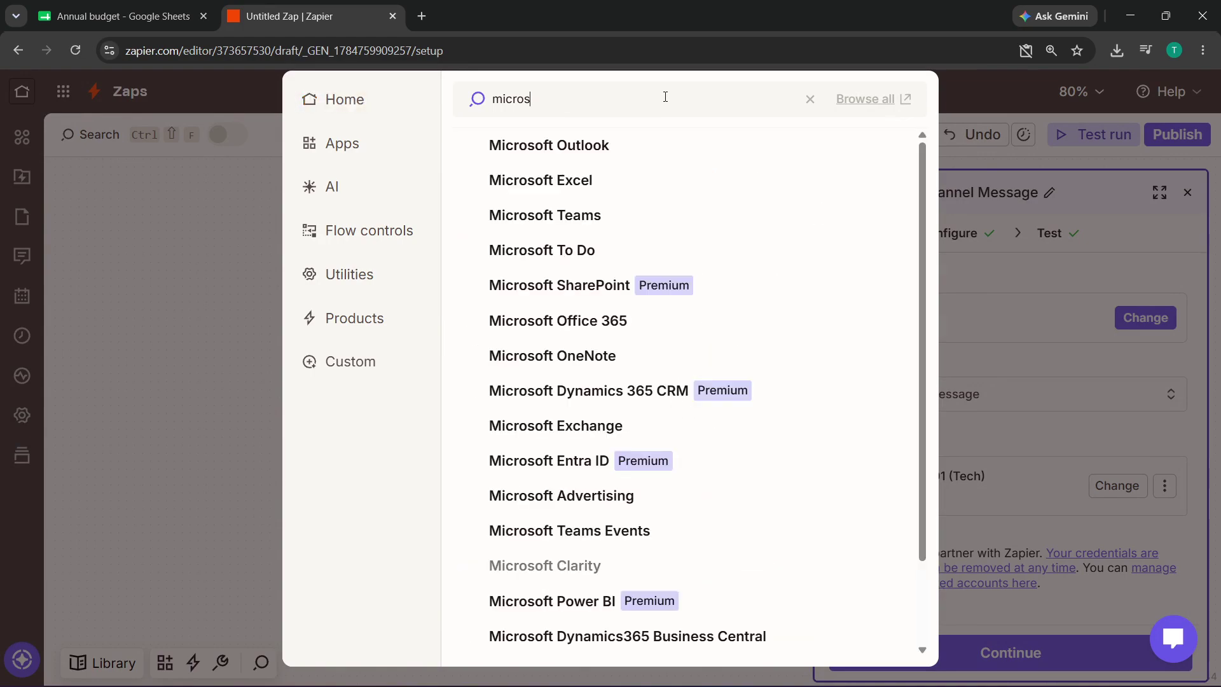
left_click(592, 218)
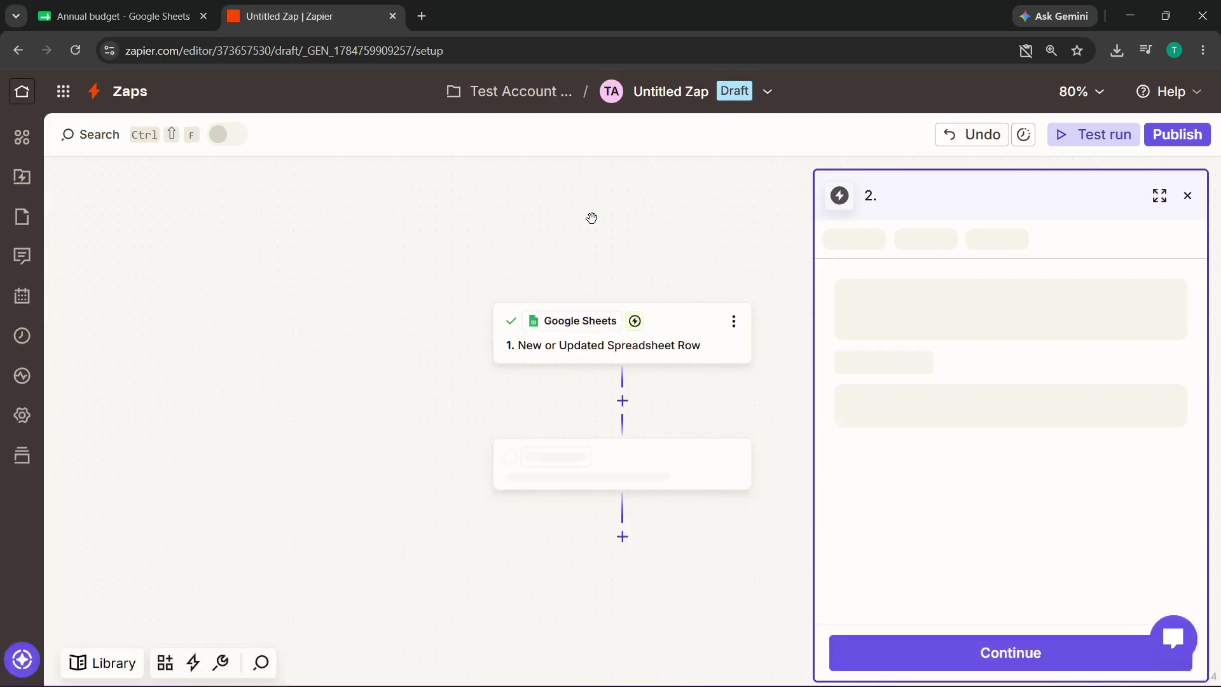
left_click(954, 400)
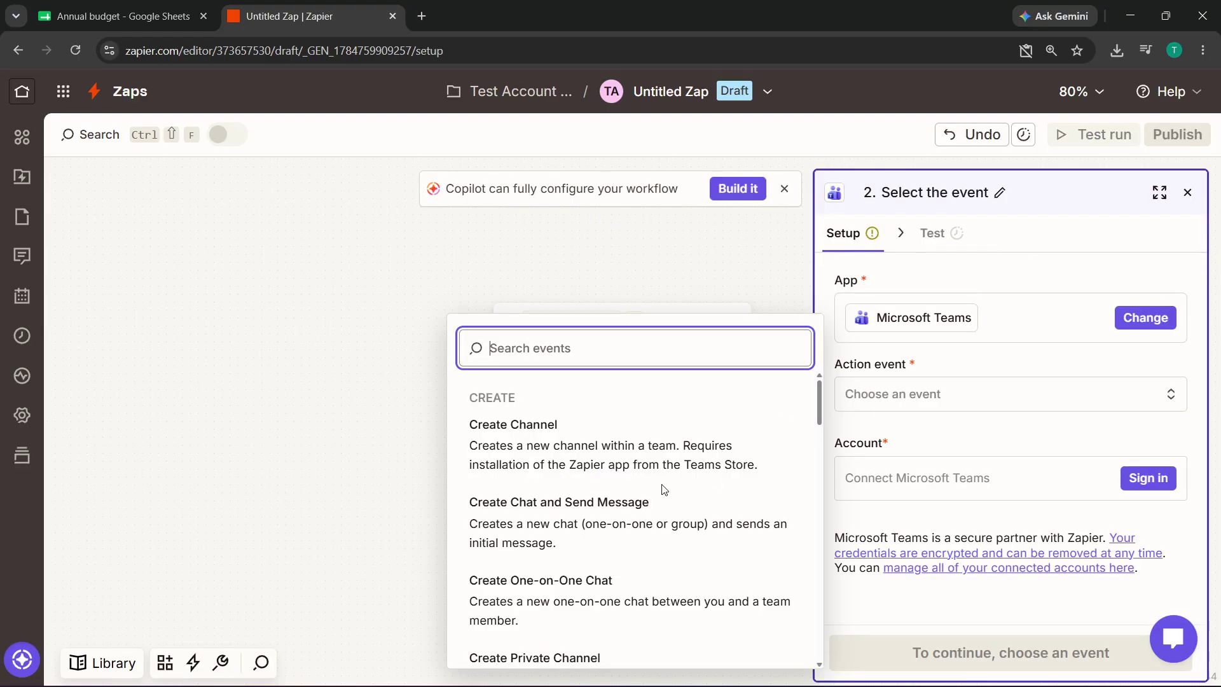
left_click(617, 458)
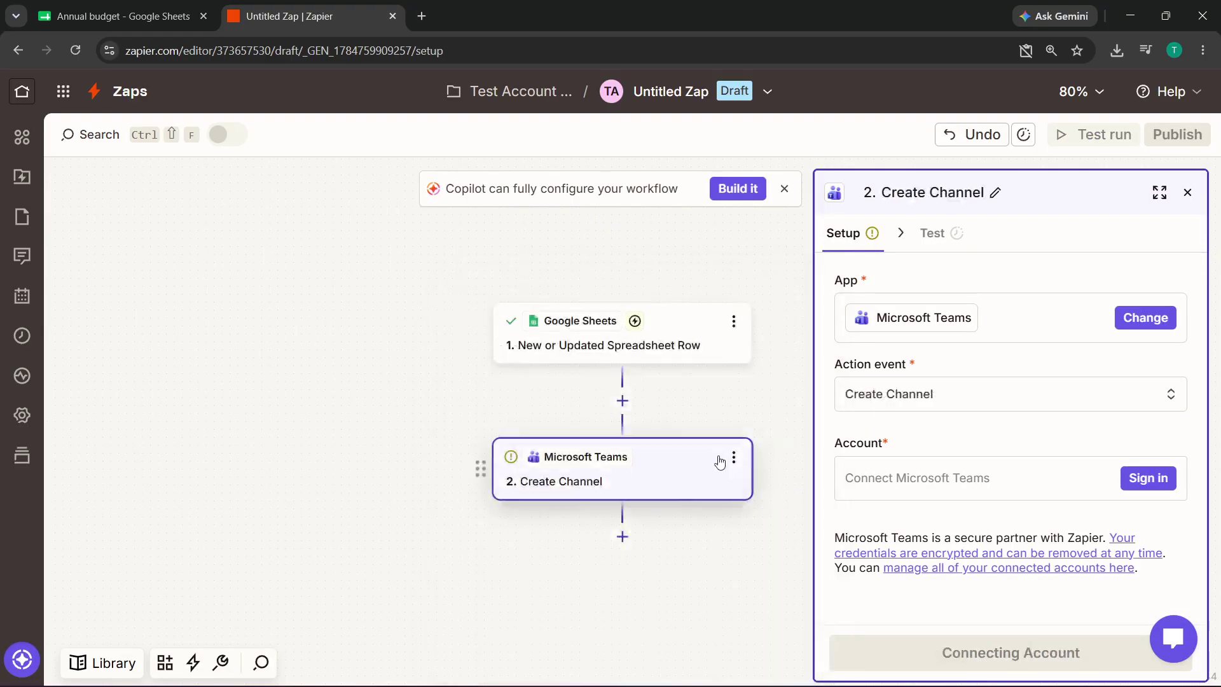
- Try to connect a Microsoft Teams account to the Create Channel action, accepting Zapier's permission request
left_click(1022, 472)
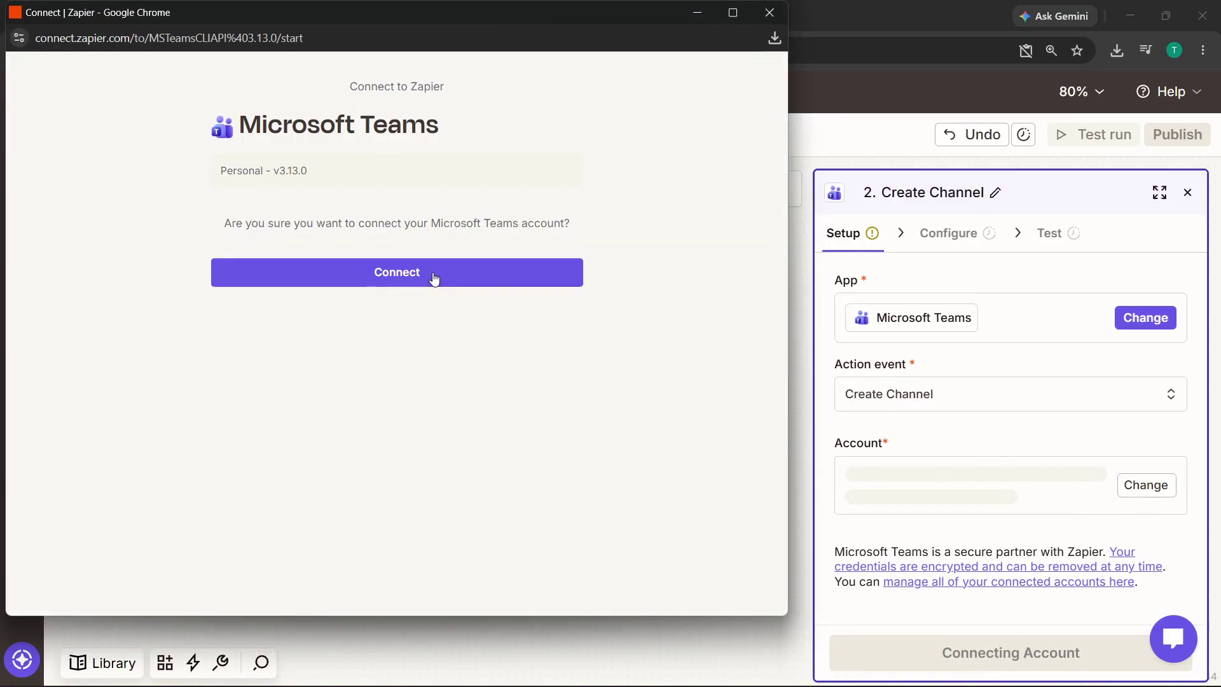
left_click(434, 279)
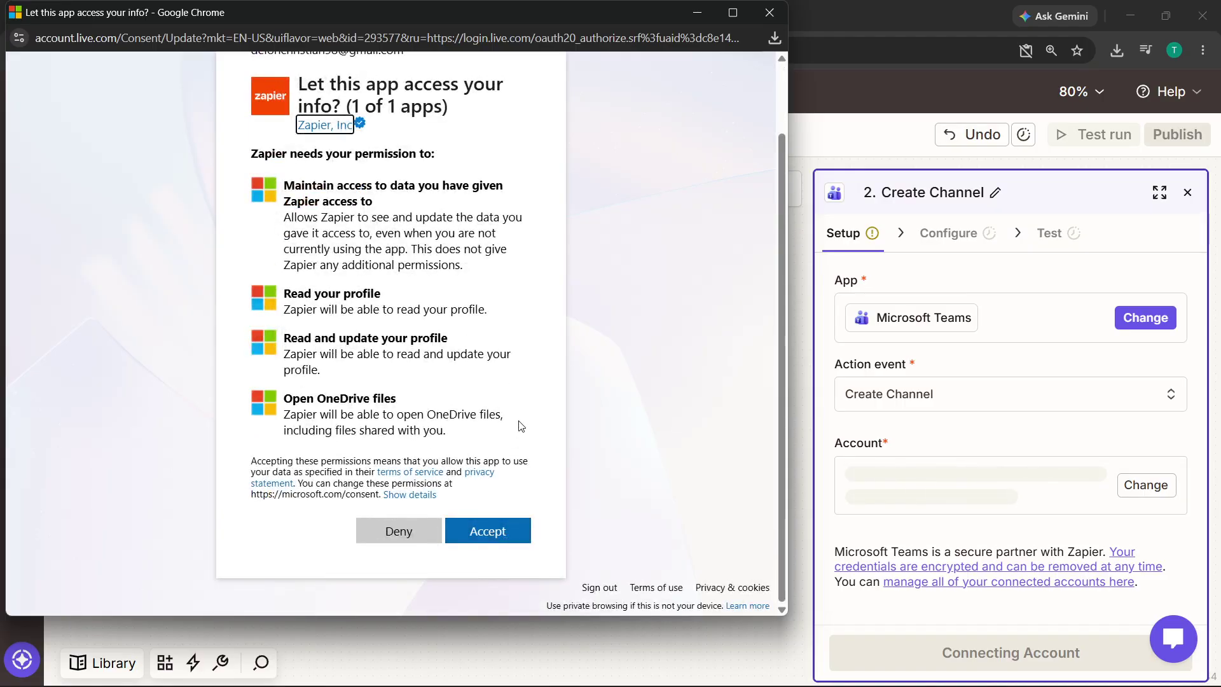
left_click(504, 532)
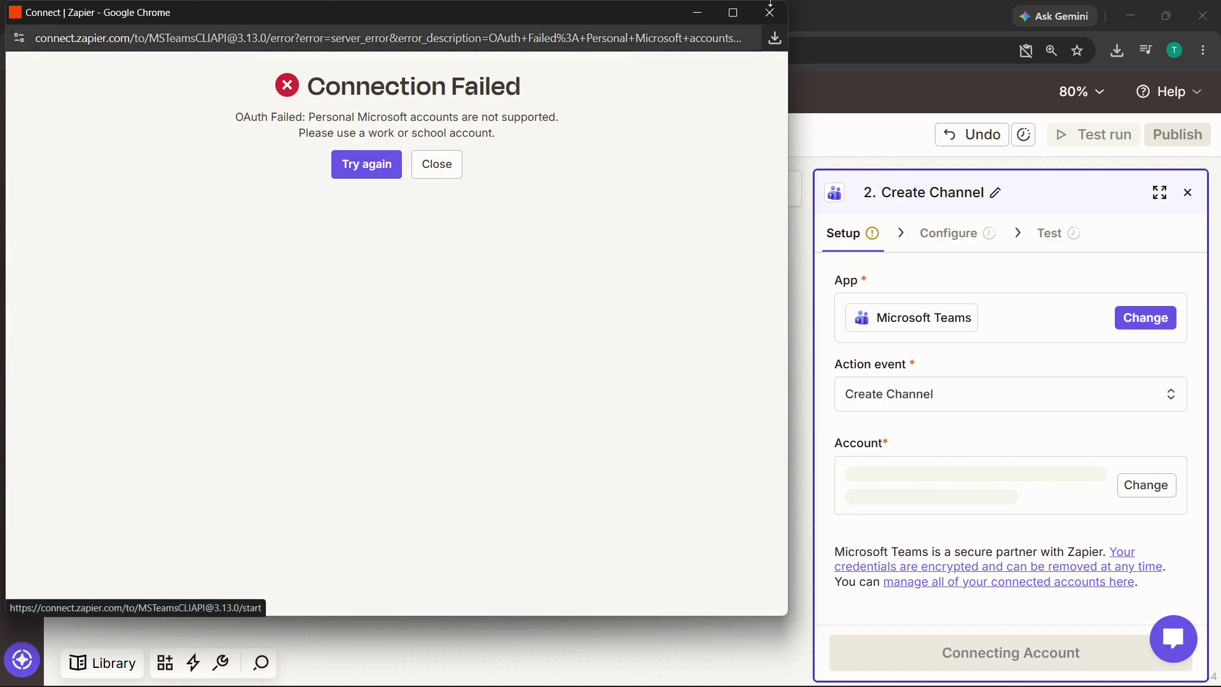
left_click(770, 13)
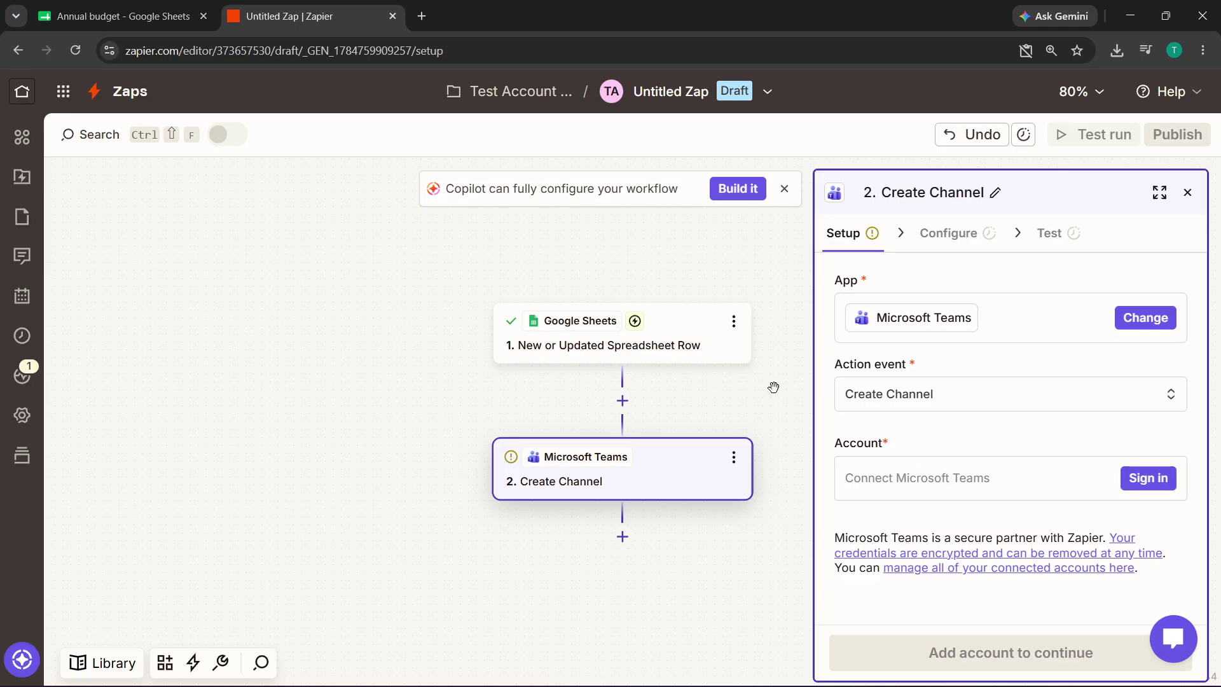
left_click(1187, 192)
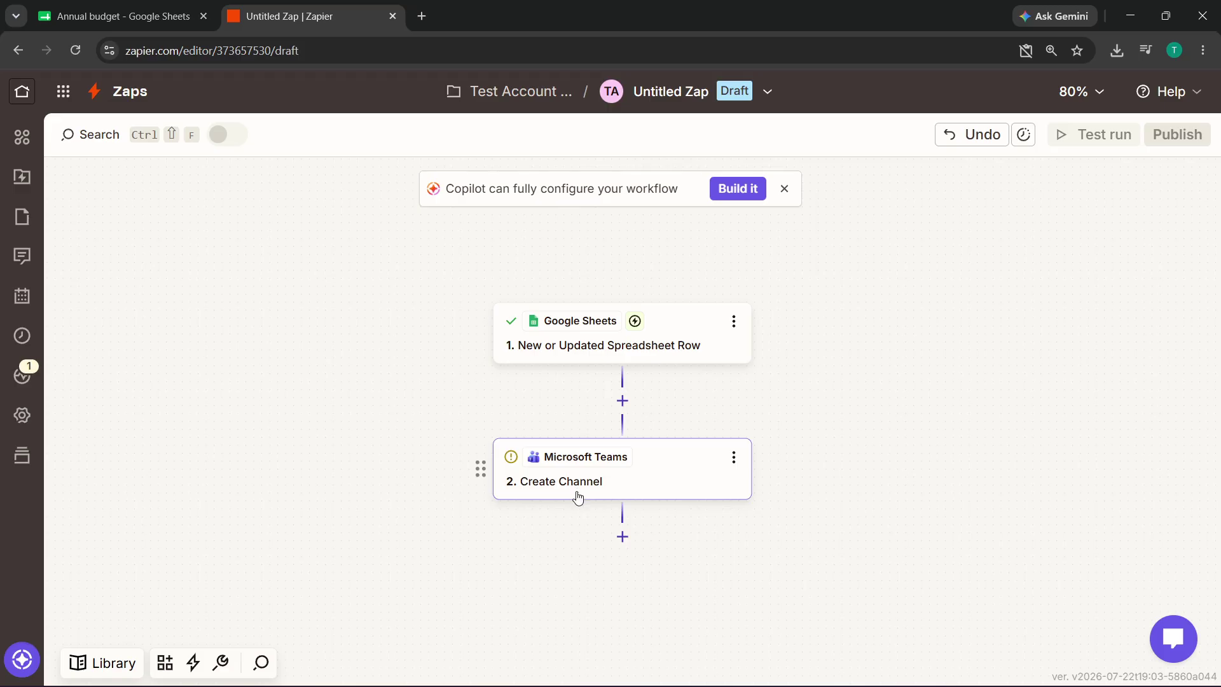
- Reopen the Create Channel action, retry the Microsoft Teams account connection, and close the connection window and action settings
left_click(657, 496)
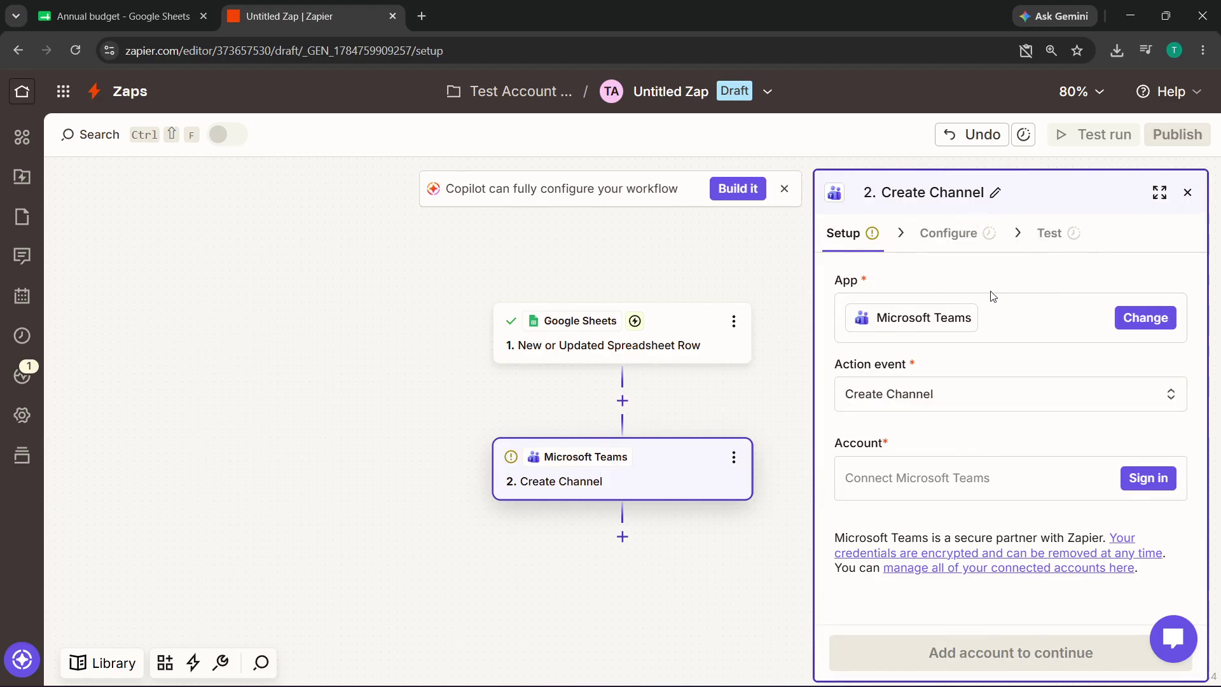
left_click(1003, 391)
left_click(1003, 368)
left_click(967, 478)
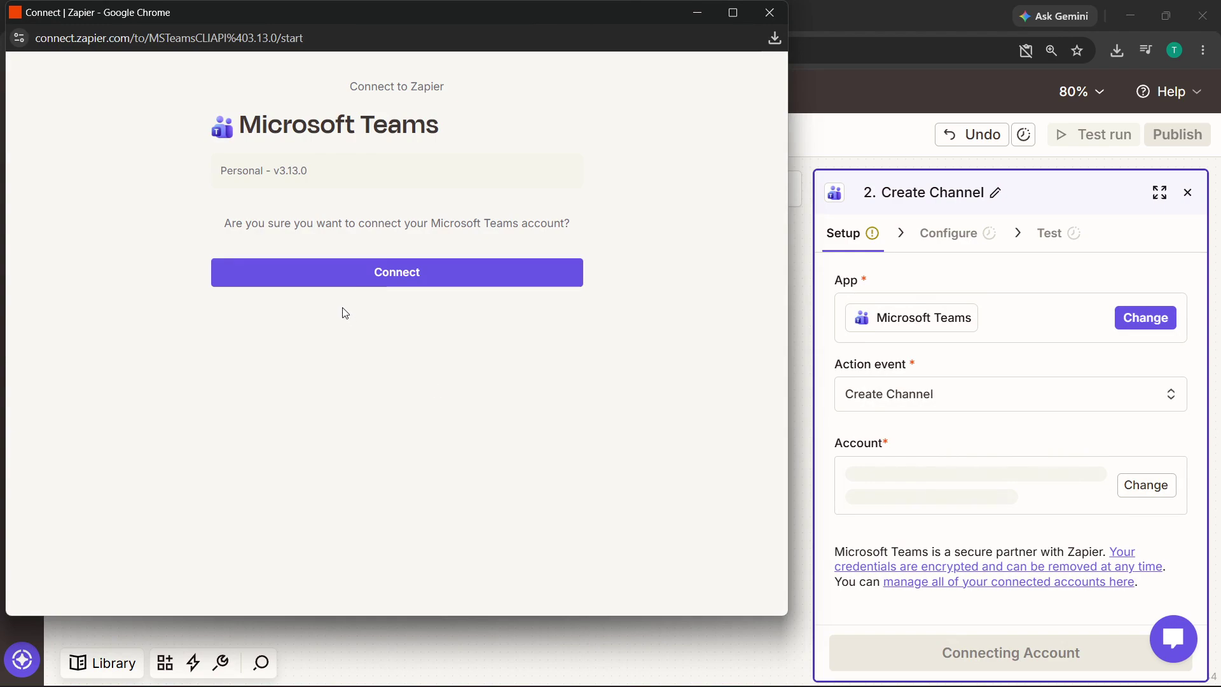
left_click(386, 278)
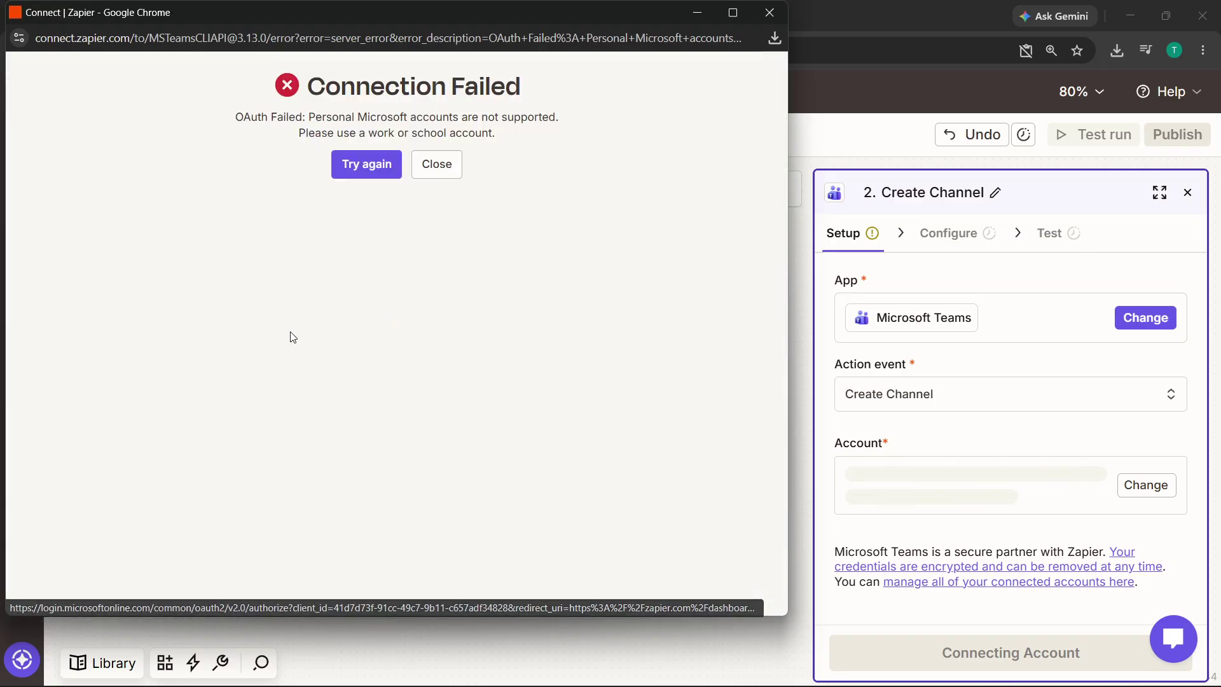
left_click(377, 173)
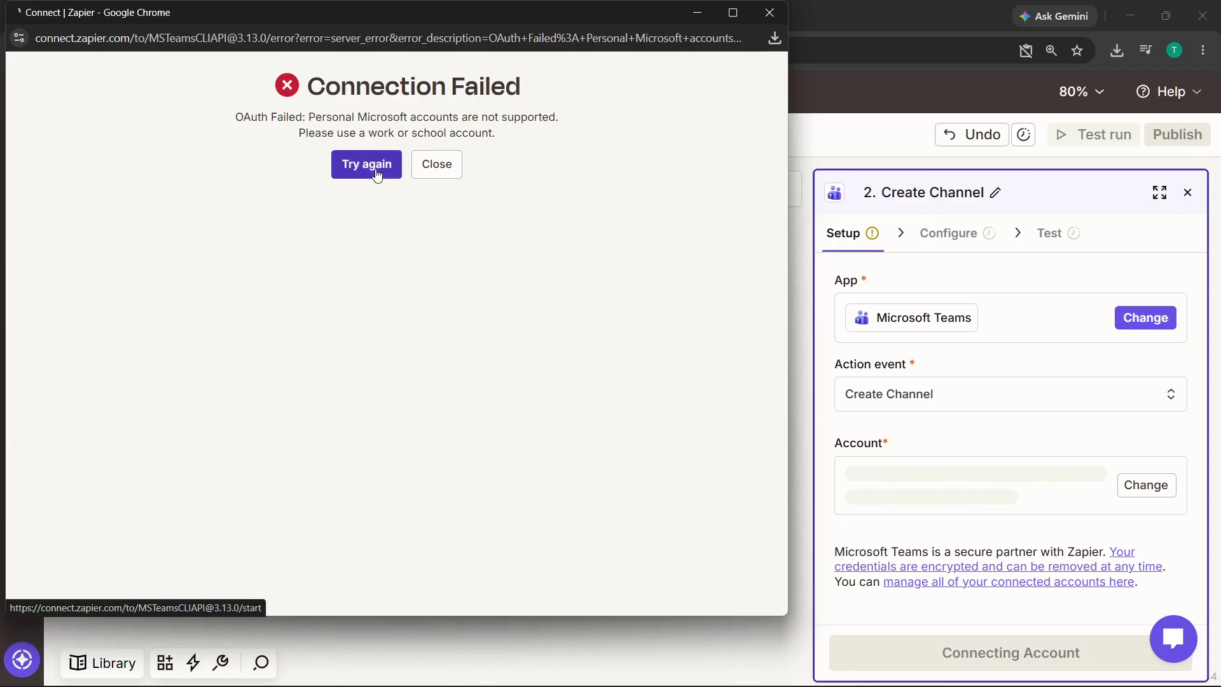
left_click(499, 262)
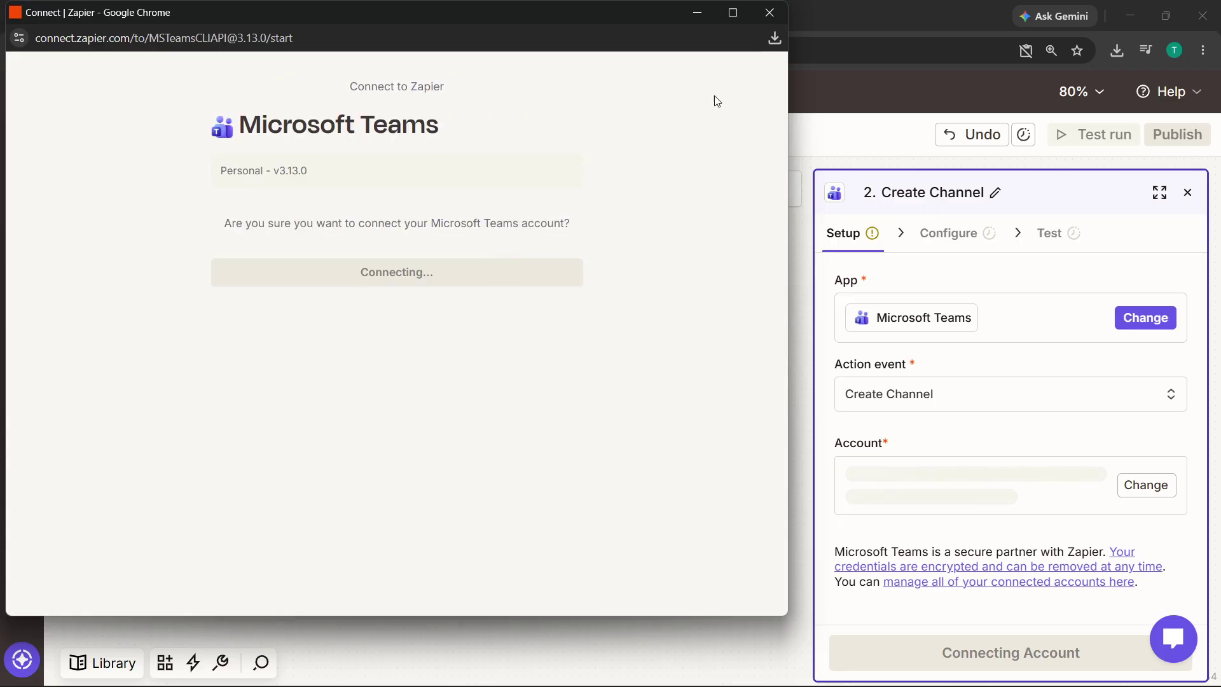
left_click(769, 12)
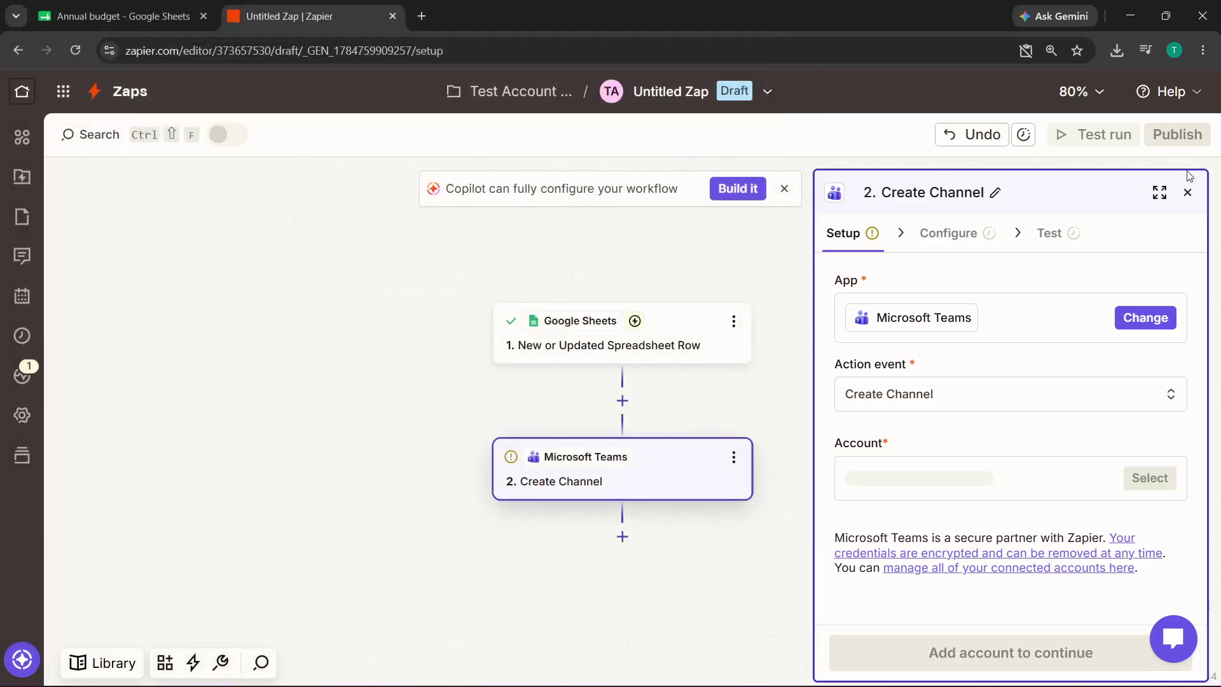
left_click(1186, 193)
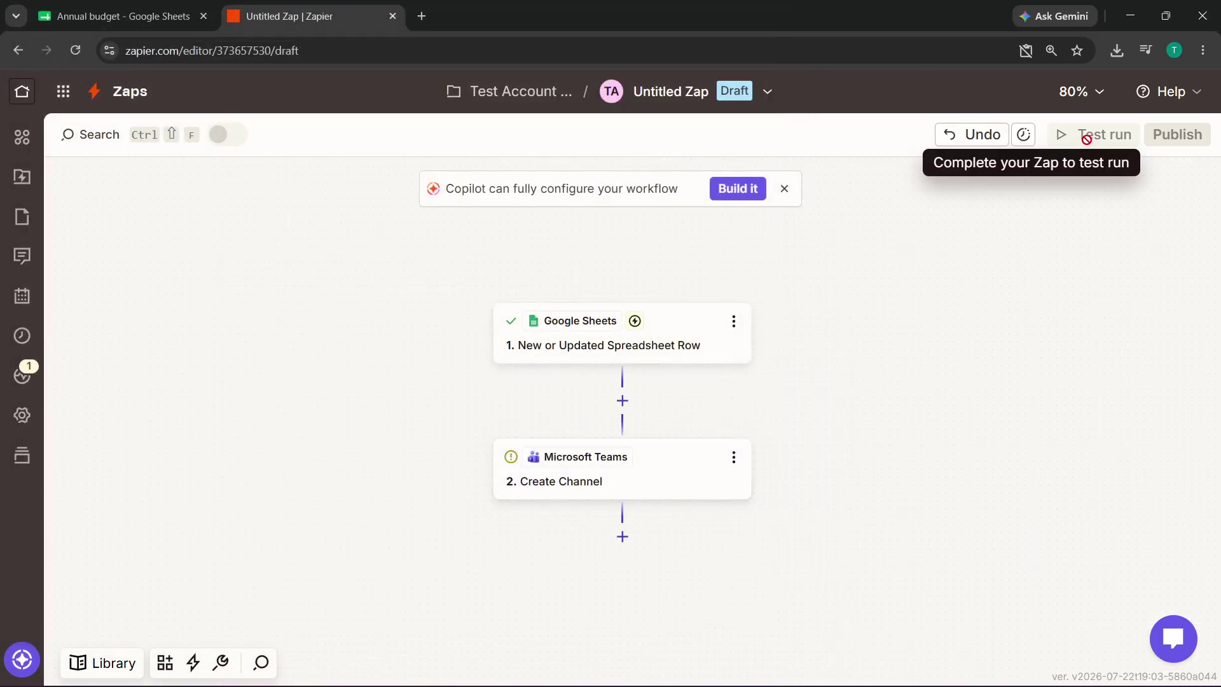